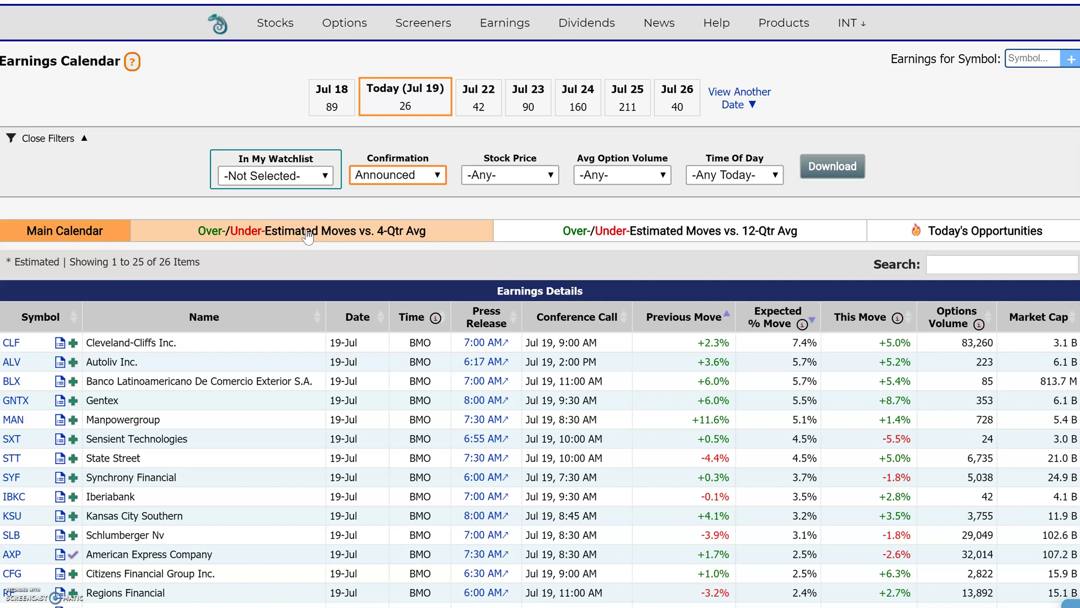
Switch the earnings calendar to the Over-/Under-Estimated Moves vs. 4-Qtr Avg view
{"action": "left_click", "coordinate": [308, 237]}
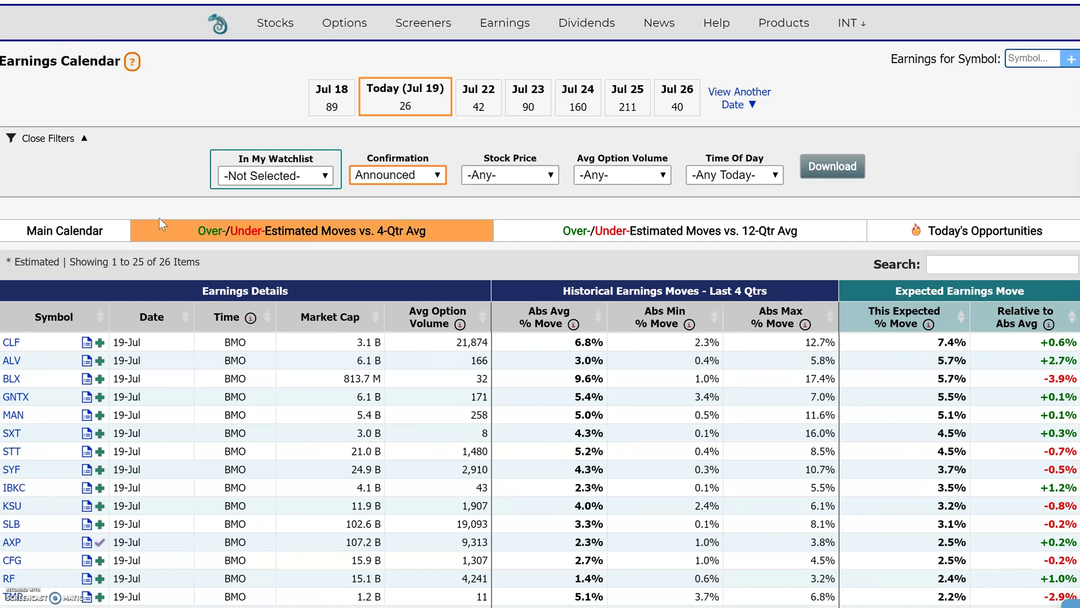
{"action": "scroll", "coordinate": [636, 380], "scroll_direction": "down", "scroll_amount": 1}
{"action": "scroll", "coordinate": [636, 385], "scroll_direction": "up", "scroll_amount": 1}
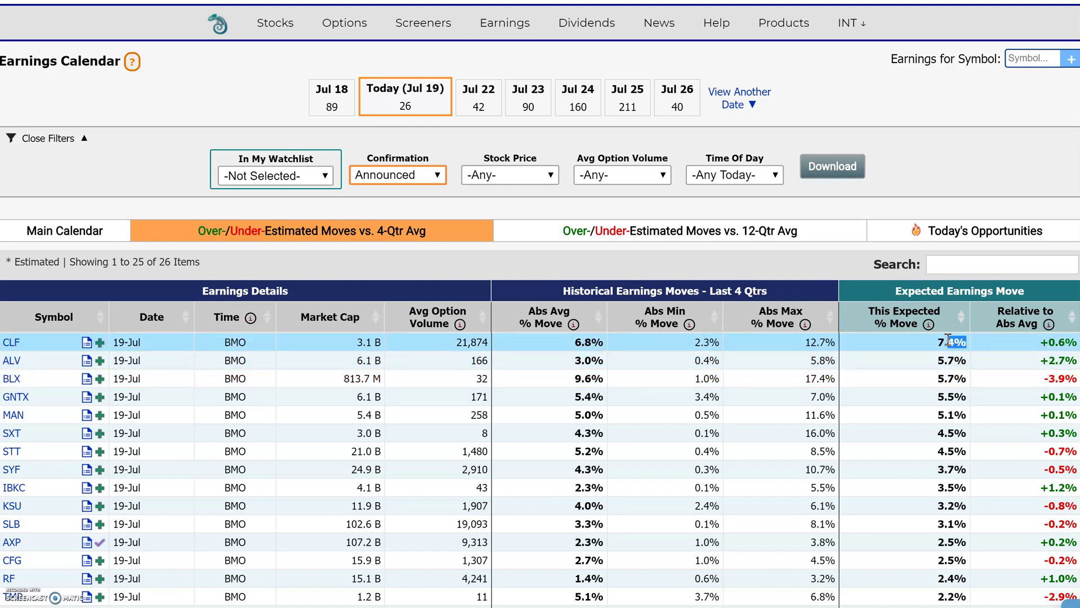
Highlight ALV's 5.7% expected move, then CLF's 6.8% 4-quarter average and 7.4% expected move
{"action": "left_click_drag", "start_coordinate": [968, 360], "coordinate": [935, 362]}
{"action": "left_click_drag", "start_coordinate": [605, 342], "coordinate": [591, 342]}
{"action": "left_click_drag", "start_coordinate": [965, 343], "coordinate": [940, 343]}
{"action": "left_click", "coordinate": [1074, 342]}
{"action": "left_click_drag", "start_coordinate": [1074, 342], "coordinate": [1040, 343]}
{"action": "left_click", "coordinate": [600, 343]}
{"action": "left_click_drag", "start_coordinate": [723, 343], "coordinate": [697, 343]}
{"action": "left_click_drag", "start_coordinate": [835, 342], "coordinate": [798, 341]}
{"action": "left_click_drag", "start_coordinate": [721, 342], "coordinate": [689, 341]}
{"action": "left_click_drag", "start_coordinate": [827, 342], "coordinate": [792, 342]}
{"action": "left_click_drag", "start_coordinate": [966, 345], "coordinate": [932, 342]}
{"action": "left_click_drag", "start_coordinate": [955, 361], "coordinate": [921, 365]}
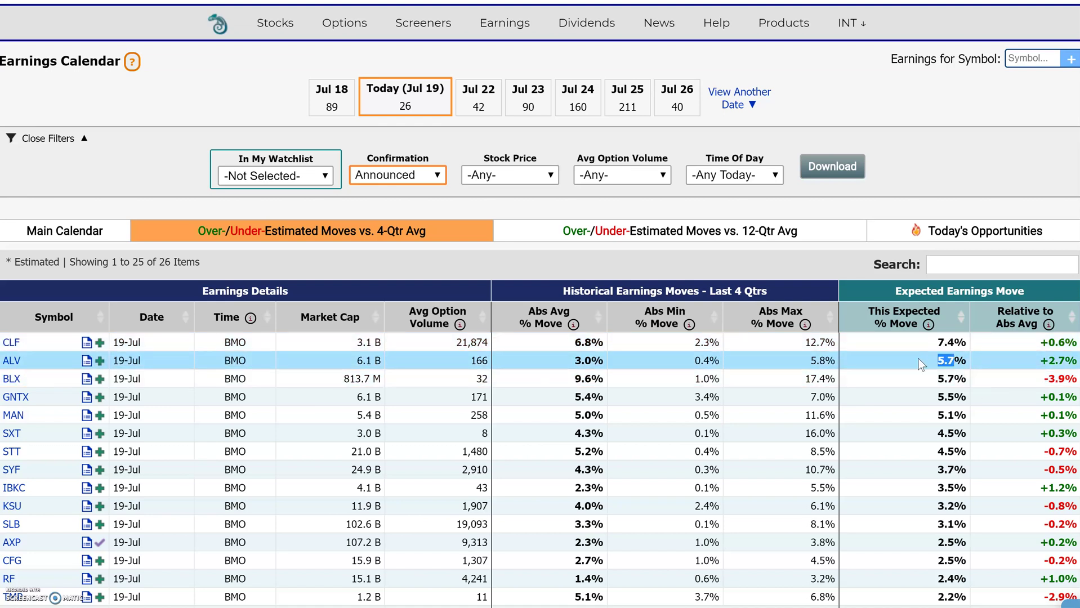
{"action": "left_click_drag", "start_coordinate": [1077, 379], "coordinate": [1047, 383]}
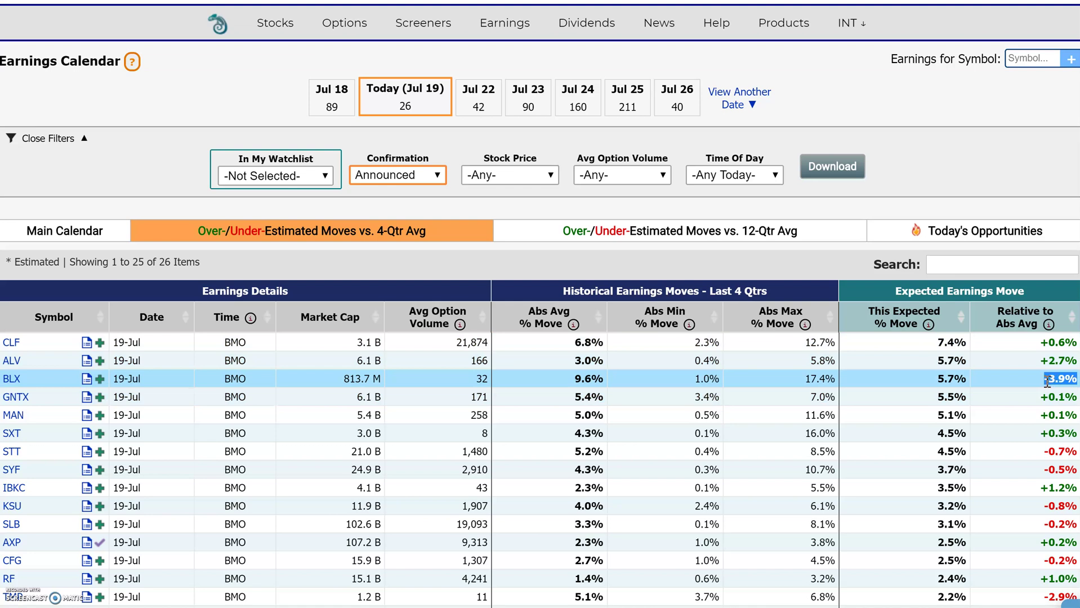
{"action": "left_click_drag", "start_coordinate": [604, 379], "coordinate": [576, 379]}
{"action": "left_click_drag", "start_coordinate": [968, 379], "coordinate": [937, 382]}
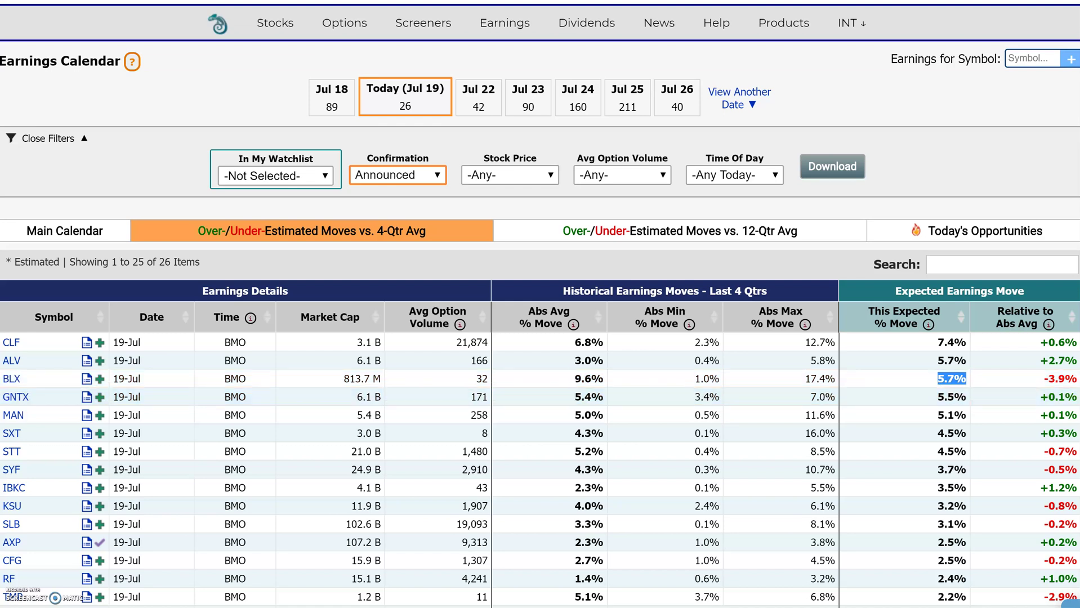
{"action": "left_click_drag", "start_coordinate": [1076, 379], "coordinate": [1066, 379]}
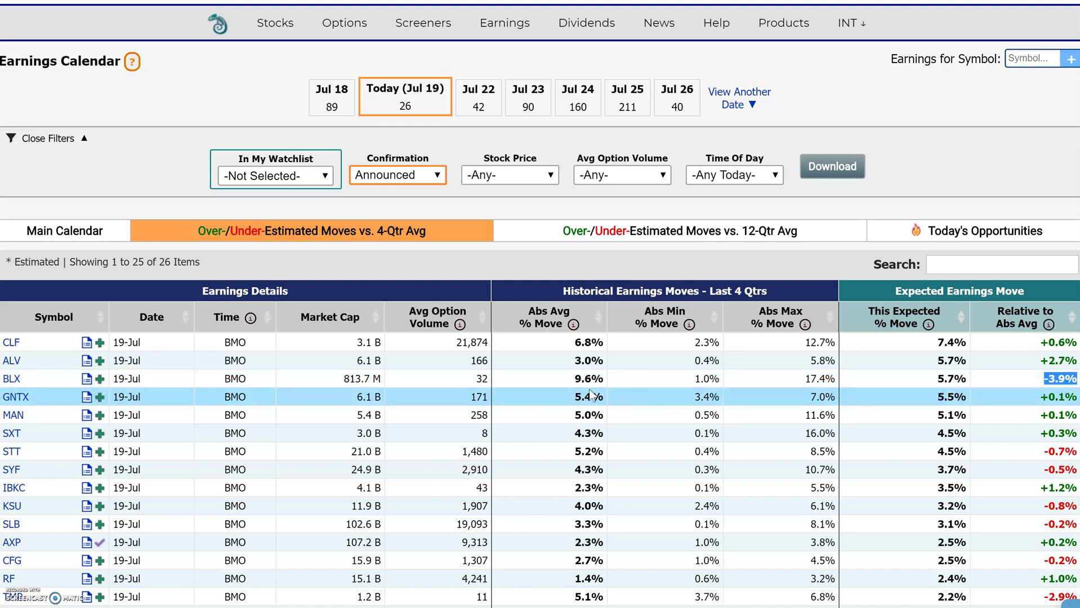
{"action": "left_click", "coordinate": [604, 377]}
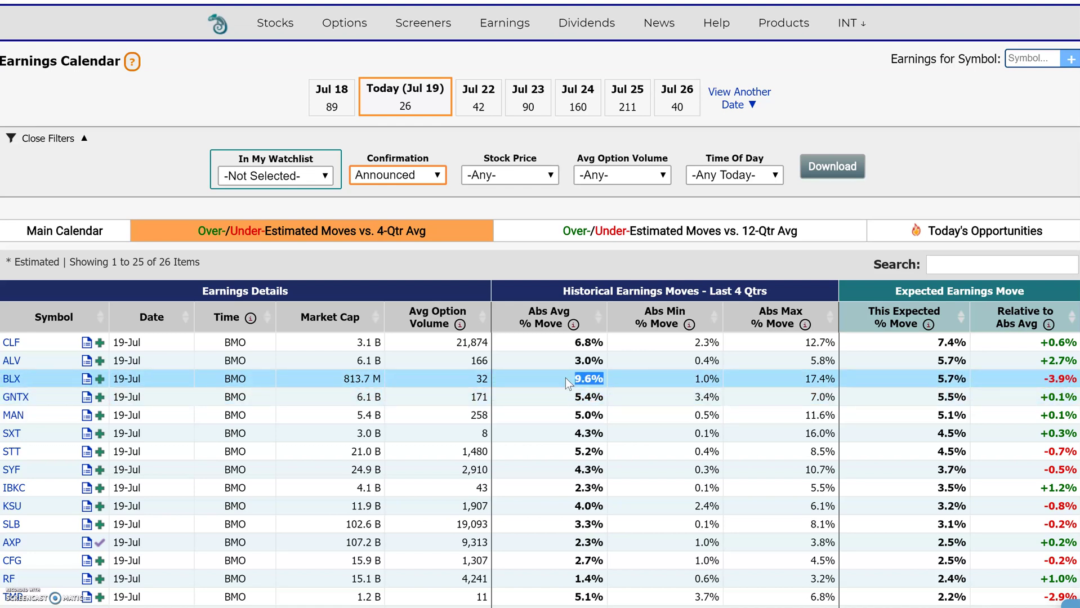
{"action": "left_click_drag", "start_coordinate": [721, 378], "coordinate": [693, 379]}
{"action": "left_click_drag", "start_coordinate": [839, 378], "coordinate": [802, 384]}
{"action": "left_click_drag", "start_coordinate": [721, 378], "coordinate": [684, 377]}
{"action": "left_click_drag", "start_coordinate": [838, 383], "coordinate": [806, 382]}
{"action": "left_click_drag", "start_coordinate": [724, 378], "coordinate": [698, 377]}
{"action": "left_click_drag", "start_coordinate": [838, 378], "coordinate": [804, 380]}
{"action": "left_click_drag", "start_coordinate": [804, 378], "coordinate": [825, 379]}
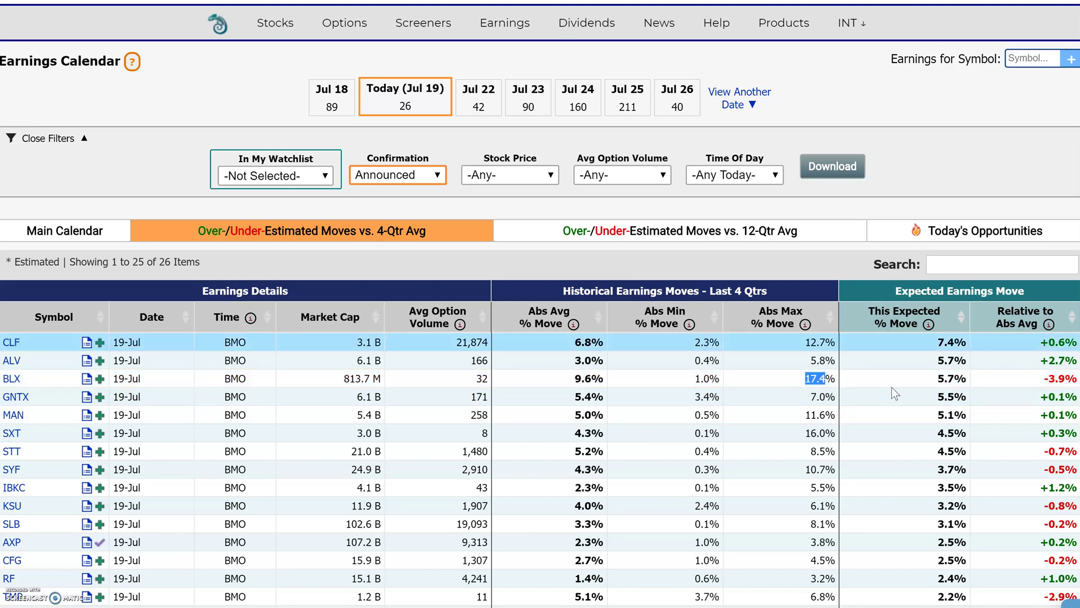
Switch the calendar to the Over-/Under-Estimated Moves vs. 12-Qtr Avg view
{"action": "left_click", "coordinate": [752, 236]}
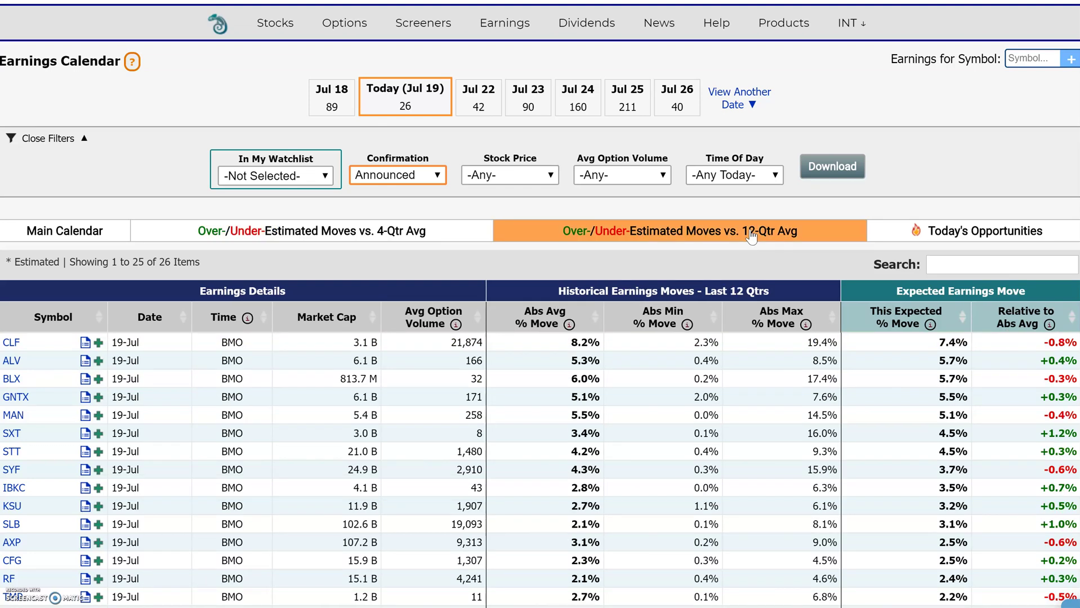
{"action": "scroll", "coordinate": [874, 493], "scroll_direction": "down", "scroll_amount": 1}
{"action": "scroll", "coordinate": [861, 507], "scroll_direction": "up", "scroll_amount": 1}
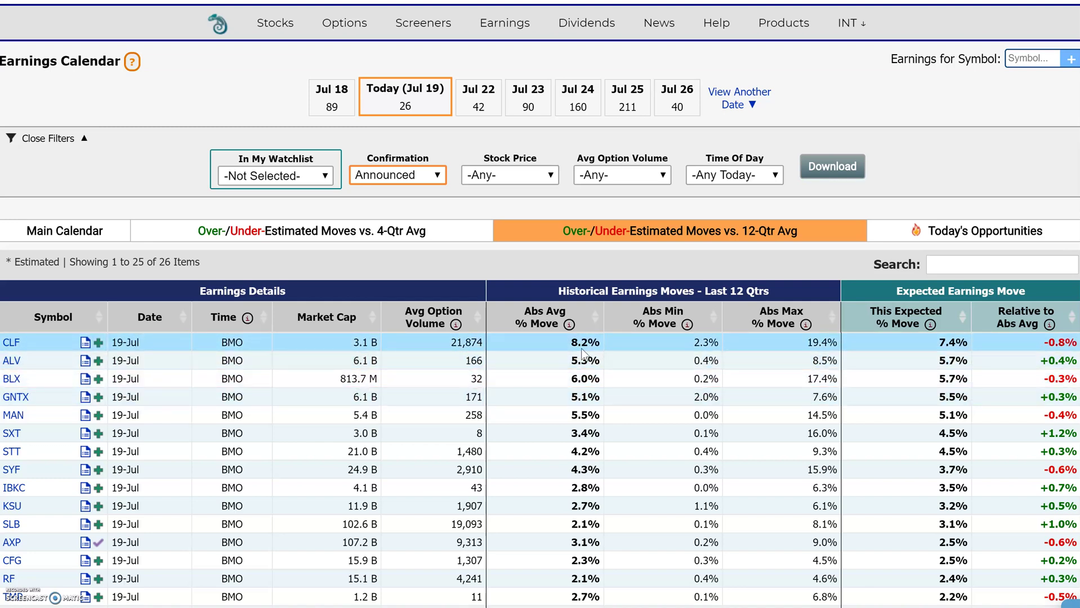
Highlight CLF's 8.2% 12-quarter average, 2.3% smallest move and -0.8% difference from average
{"action": "left_click_drag", "start_coordinate": [599, 343], "coordinate": [570, 342]}
{"action": "left_click", "coordinate": [969, 340]}
{"action": "left_click_drag", "start_coordinate": [720, 342], "coordinate": [694, 342]}
{"action": "left_click_drag", "start_coordinate": [837, 345], "coordinate": [806, 342]}
{"action": "left_click_drag", "start_coordinate": [1077, 341], "coordinate": [1048, 338]}
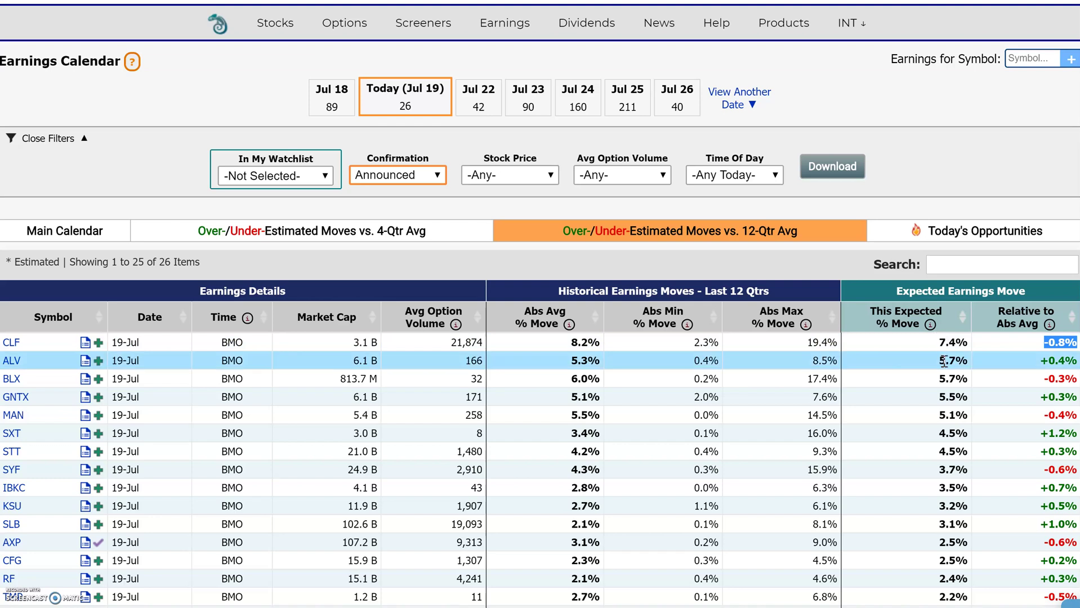
Sort the table by Relative to Abs Avg in both directions, ending most negative first
{"action": "left_click", "coordinate": [1022, 325]}
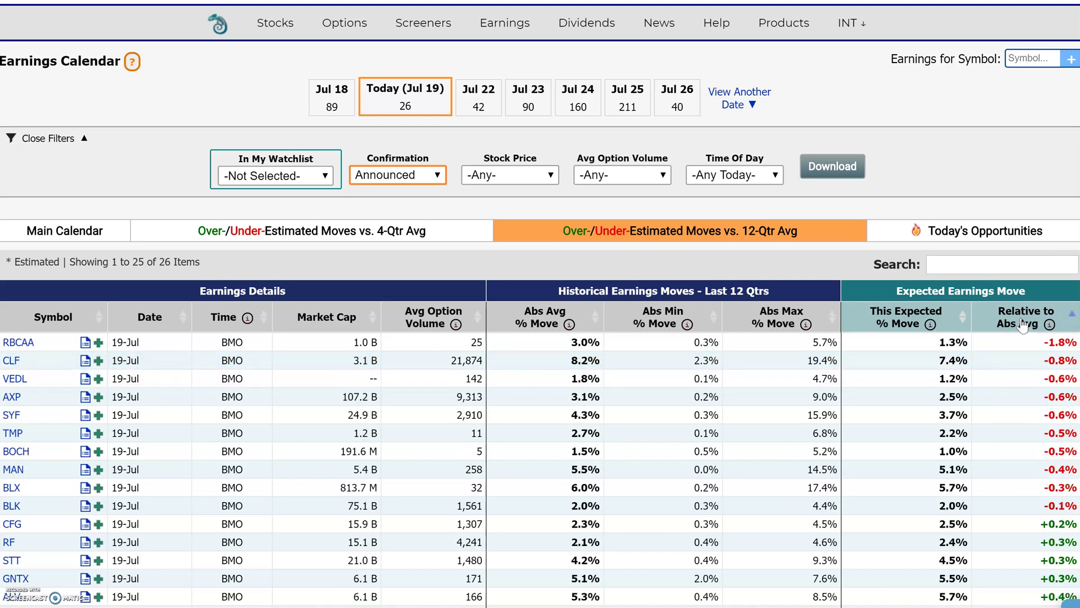
{"action": "left_click", "coordinate": [1017, 324]}
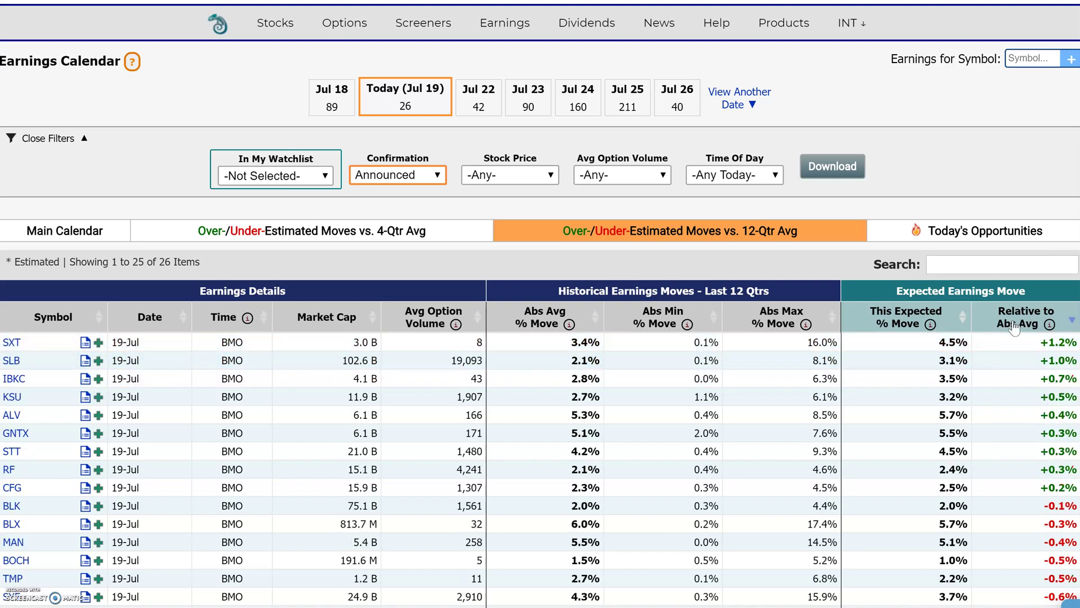
{"action": "left_click", "coordinate": [1014, 327]}
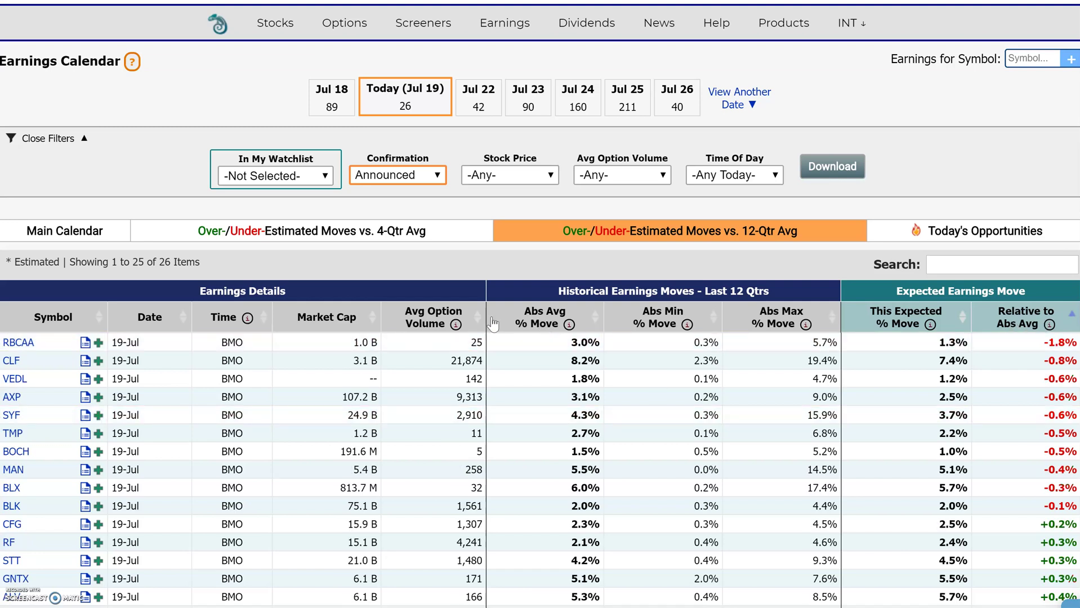
Sort by Avg Option Volume descending, so the most heavily traded options come first
{"action": "left_click", "coordinate": [435, 319]}
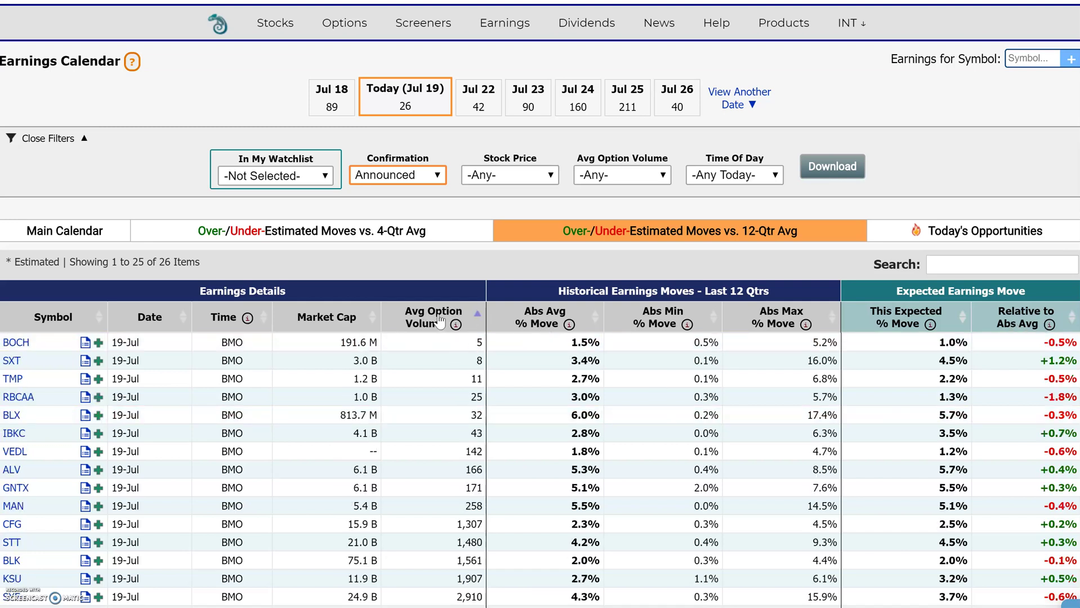
{"action": "left_click", "coordinate": [439, 320]}
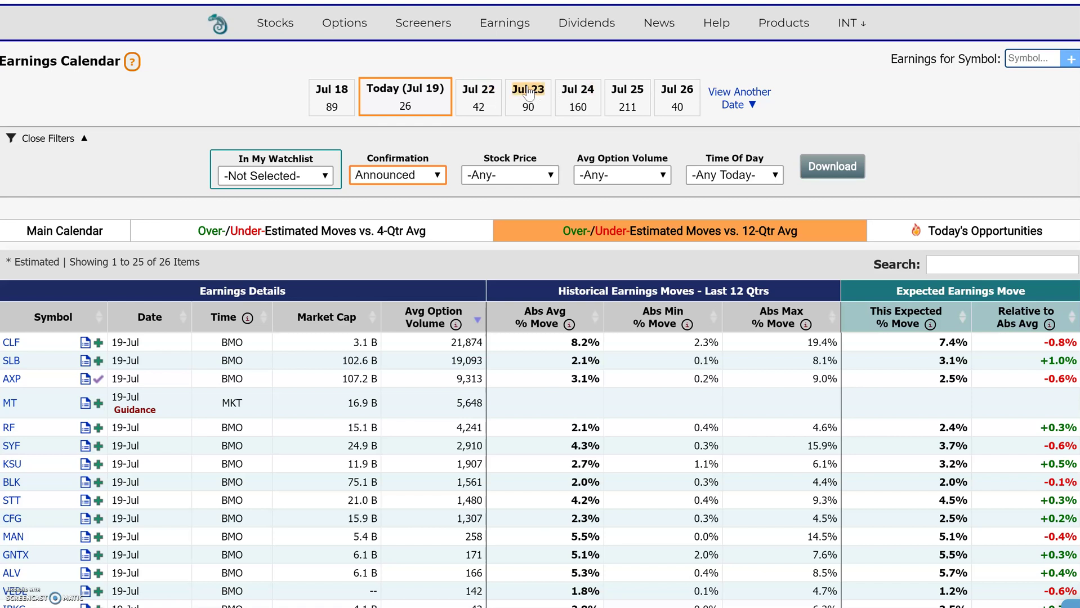
{"action": "scroll", "coordinate": [882, 354], "scroll_direction": "down", "scroll_amount": 1}
{"action": "scroll", "coordinate": [882, 354], "scroll_direction": "up", "scroll_amount": 1}
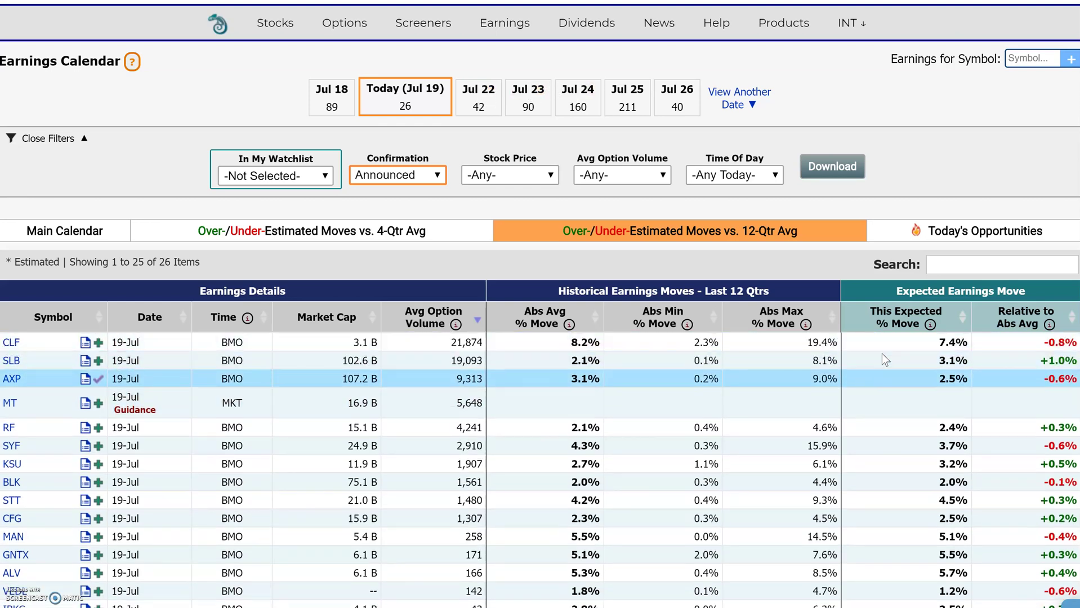